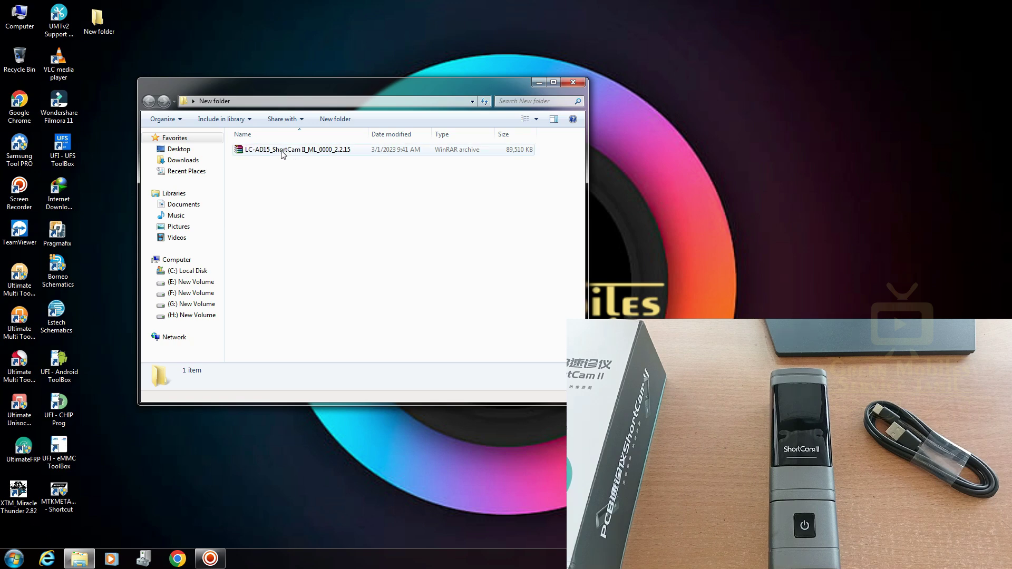
Step: Extract the LC-AD15_ShortCam II_ML_0000_2.2.15 archive into the current folder and open the extracted Driver folder
{"action": "left_click", "coordinate": [283, 154]}
{"action": "right_click", "coordinate": [283, 154]}
{"action": "left_click", "coordinate": [312, 194]}
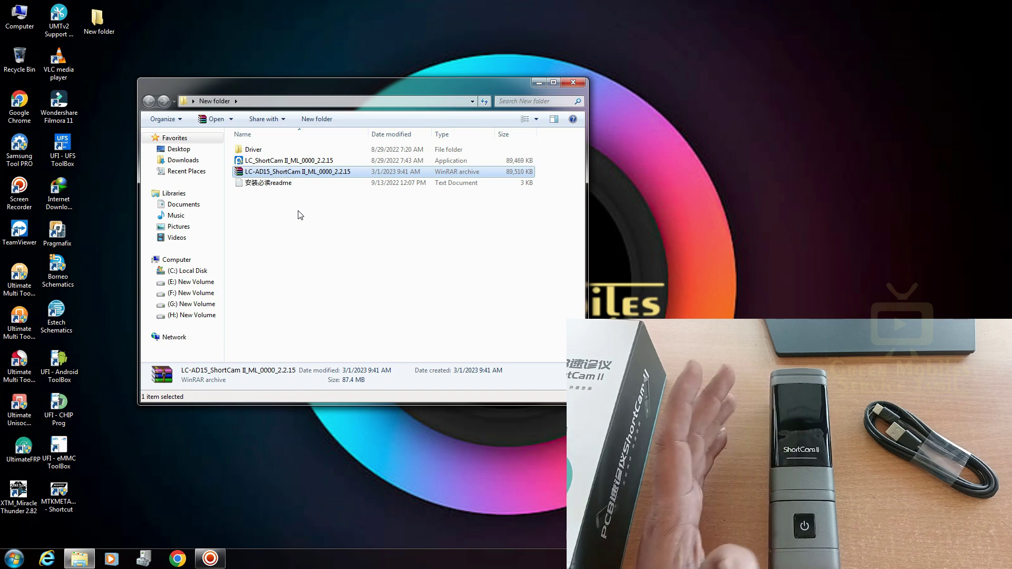
{"action": "double_click", "coordinate": [249, 153]}
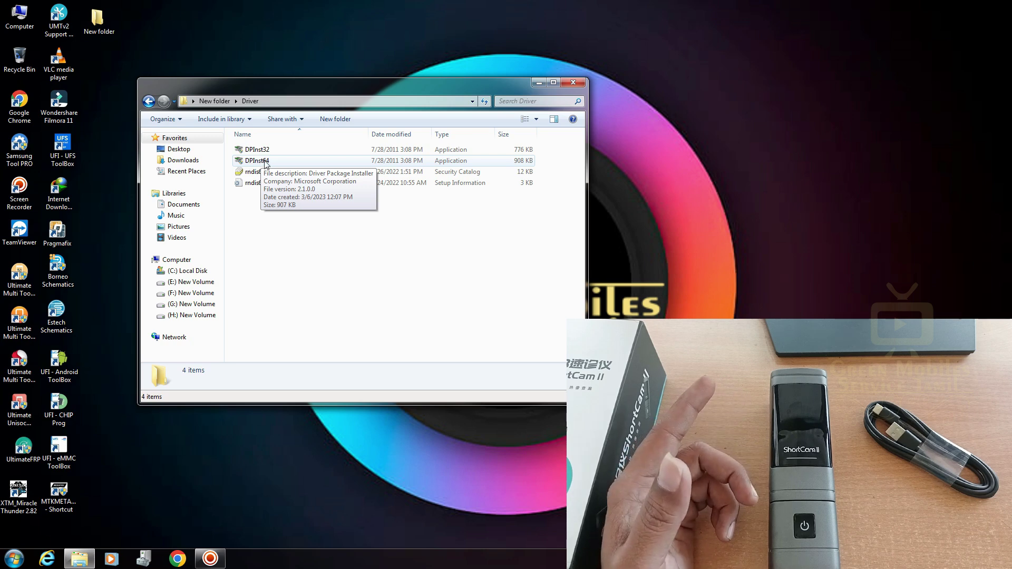
Step: Check in the computer's system properties whether Windows is 32-bit or 64-bit
{"action": "right_click", "coordinate": [20, 15]}
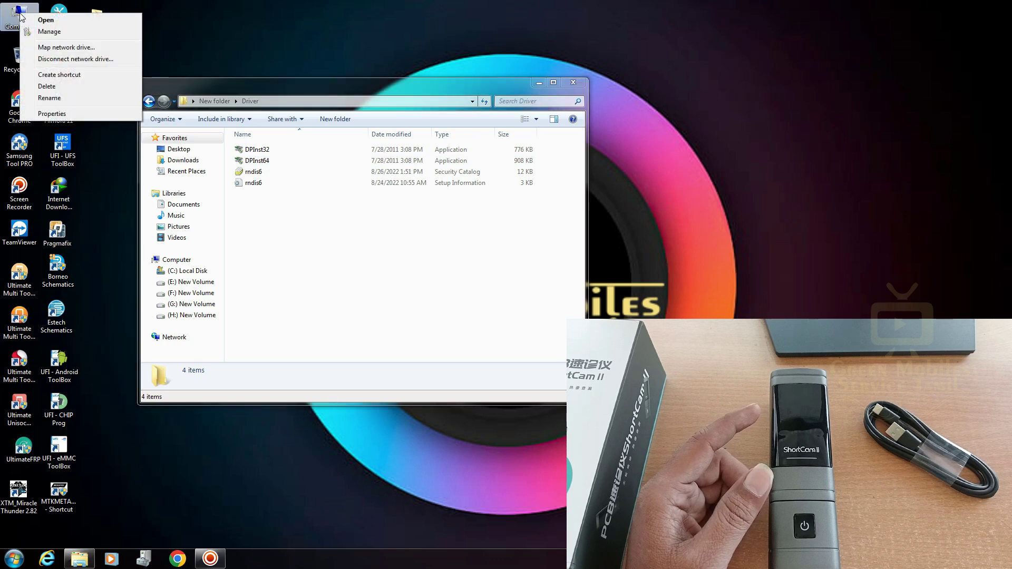
{"action": "left_click", "coordinate": [53, 113]}
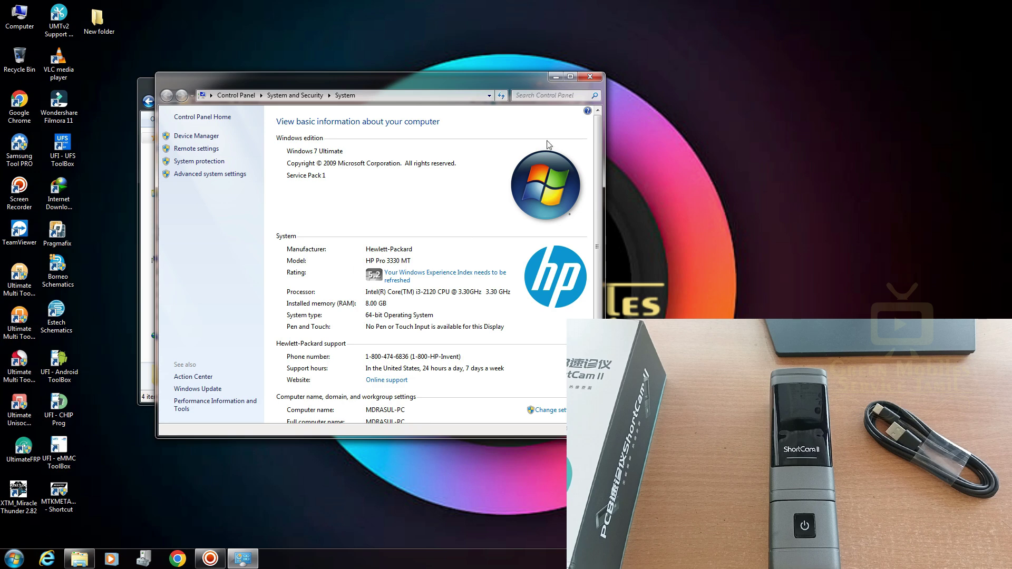
{"action": "left_click", "coordinate": [590, 76]}
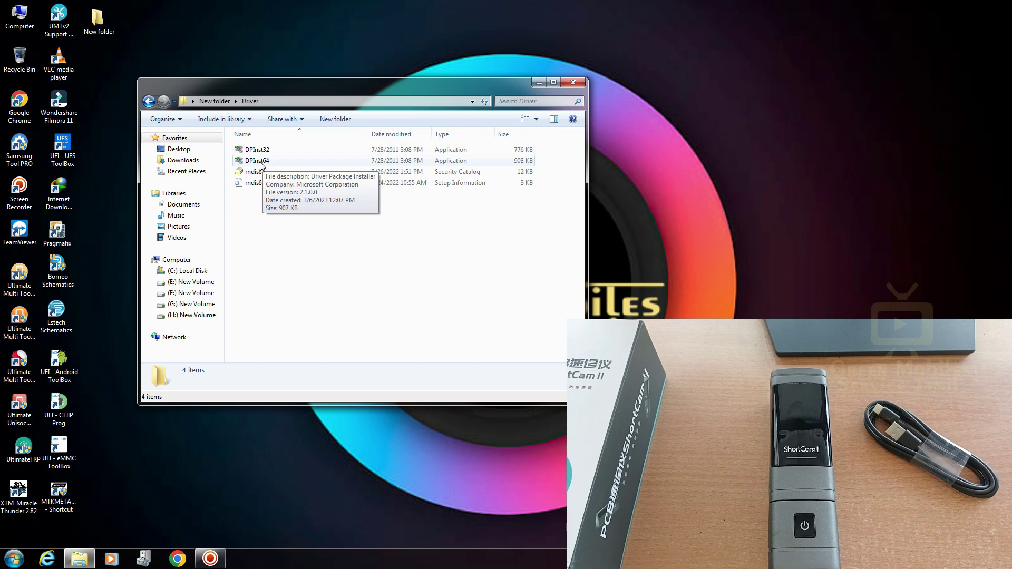
Step: Install the device driver with DPInst64, completing the Device Driver Installation Wizard
{"action": "left_click", "coordinate": [262, 165]}
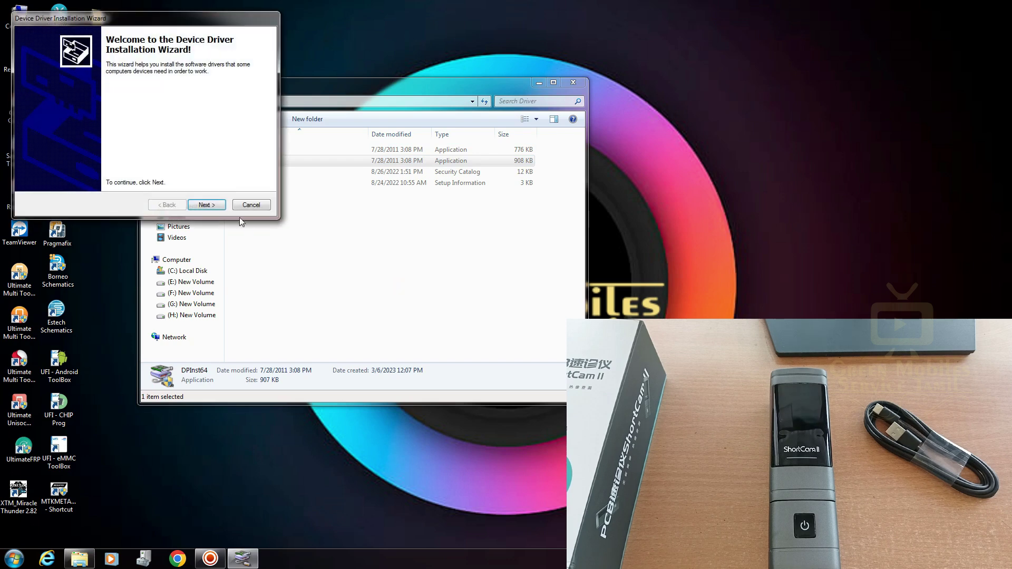
{"action": "left_click", "coordinate": [210, 207]}
{"action": "left_click", "coordinate": [370, 277]}
{"action": "left_click", "coordinate": [567, 279]}
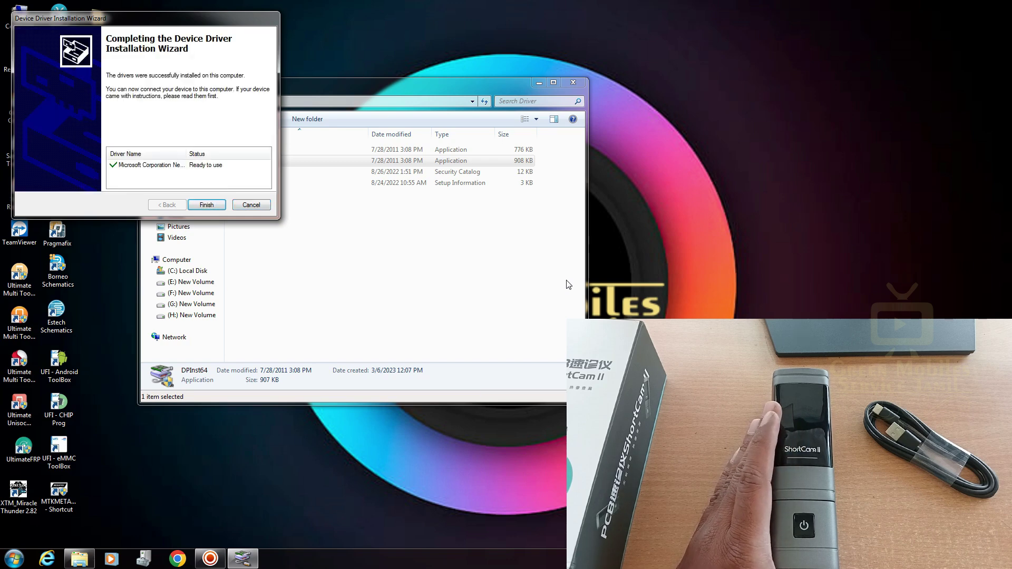
{"action": "left_click", "coordinate": [206, 205]}
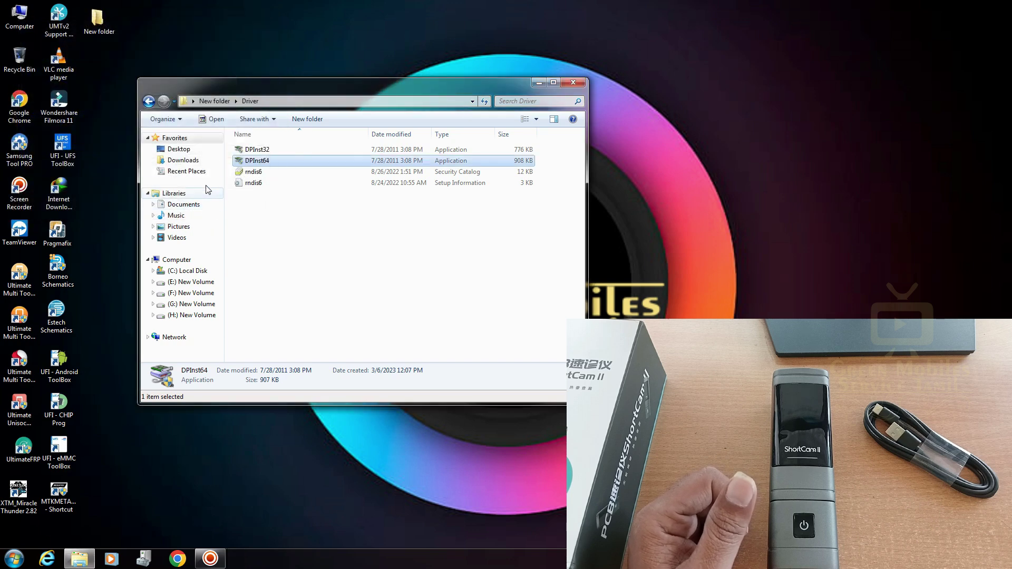
Step: Start the LC_ShortCam II_ML_0000_2.2.15 installer from the parent folder with English as the setup language
{"action": "left_click", "coordinate": [148, 102]}
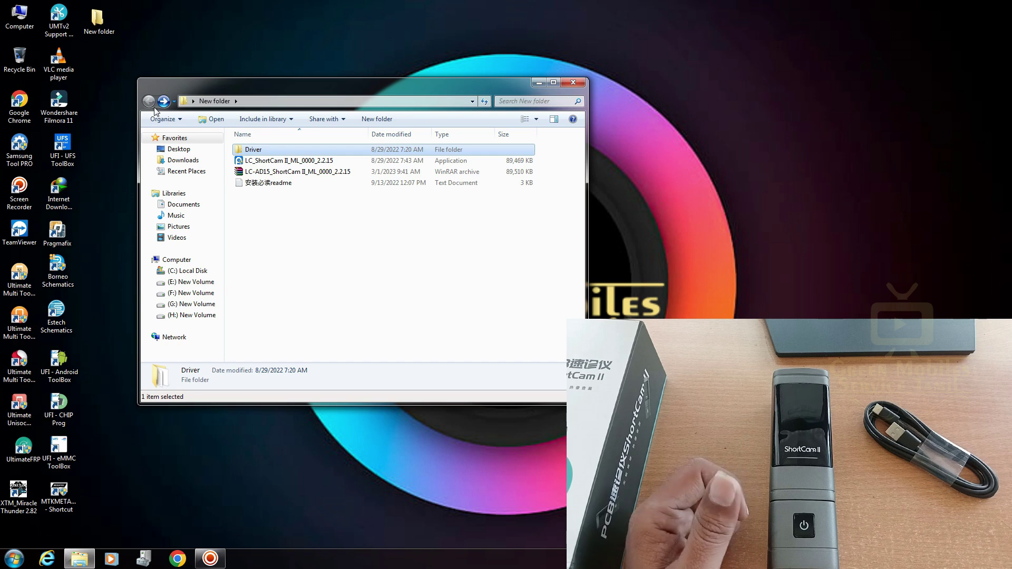
{"action": "left_click", "coordinate": [269, 161]}
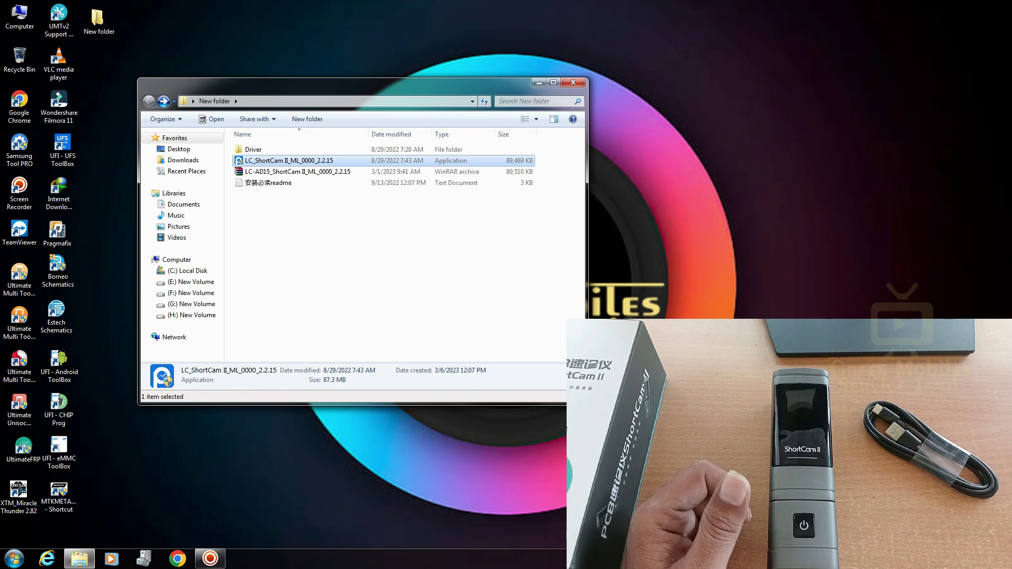
{"action": "key", "text": "Return"}
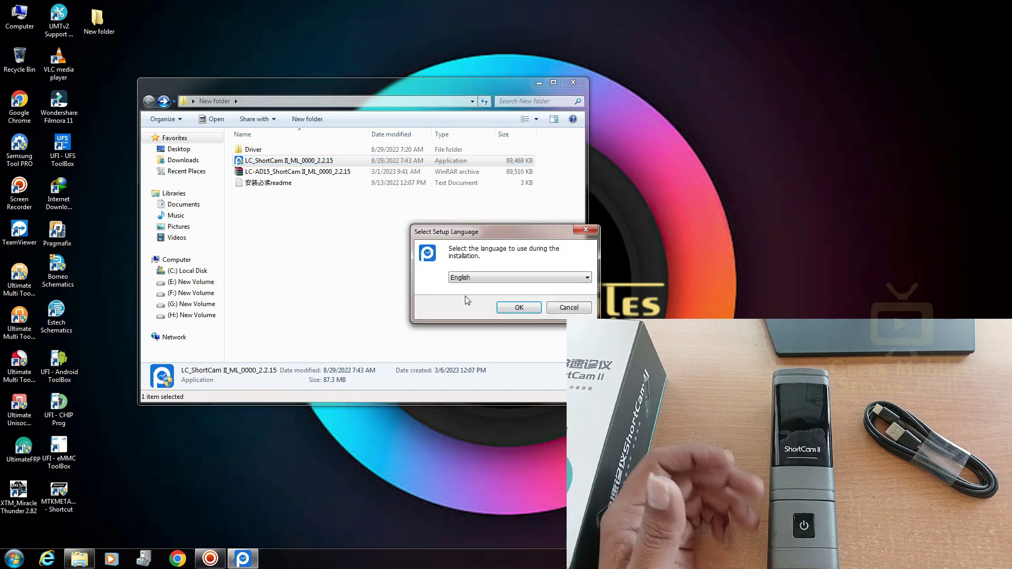
{"action": "left_click", "coordinate": [511, 310]}
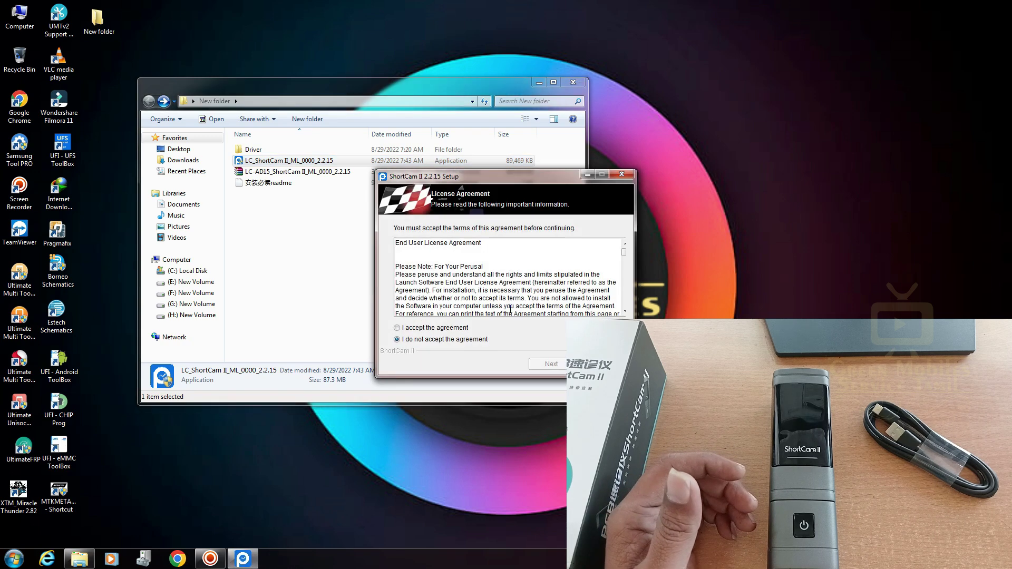
Step: Accept the license agreement and install ShortCam II to C:\ShortCam II with a desktop shortcut, finishing without launching it
{"action": "left_click", "coordinate": [438, 328]}
{"action": "left_click", "coordinate": [545, 364]}
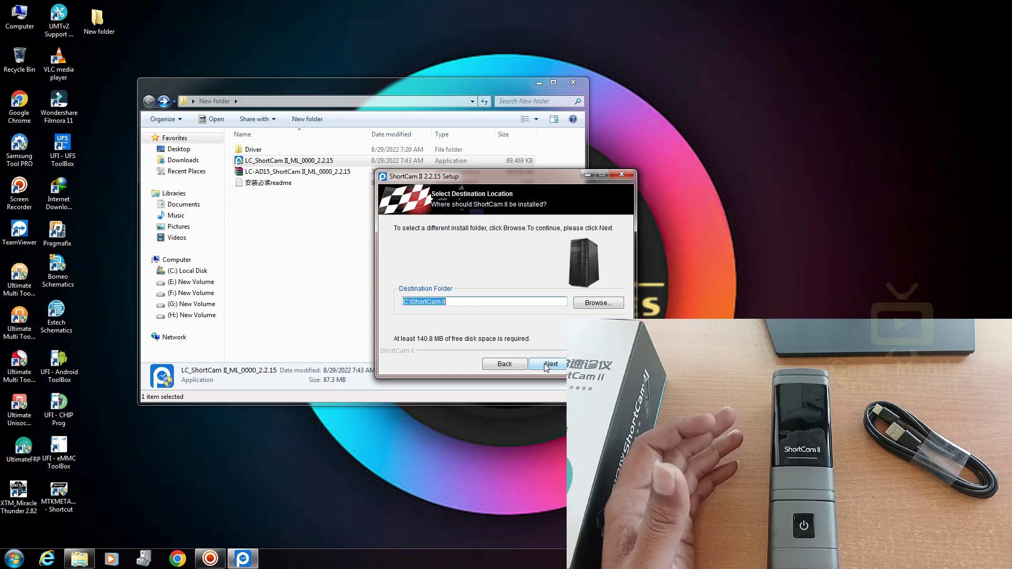
{"action": "left_click", "coordinate": [545, 365]}
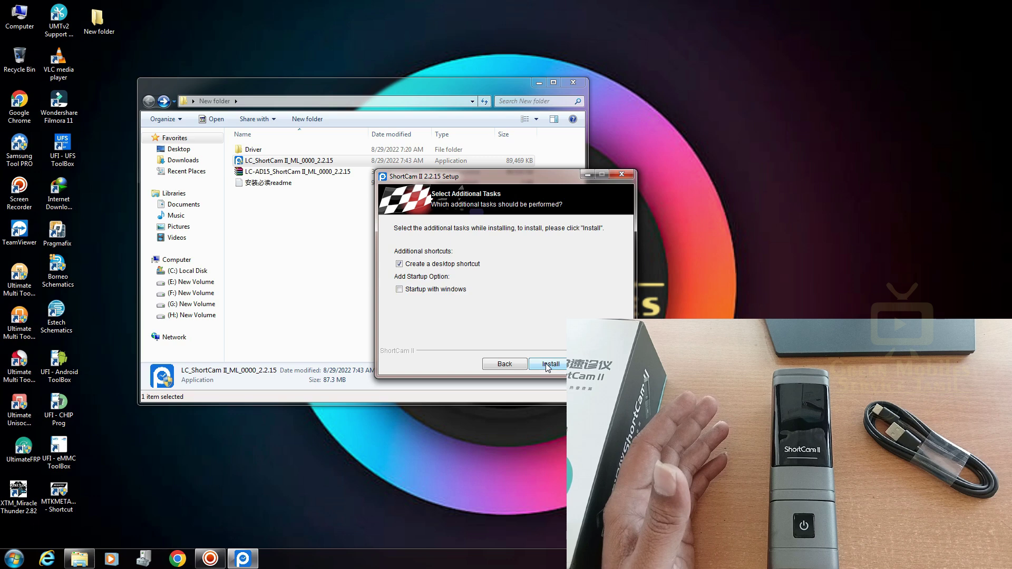
{"action": "left_click", "coordinate": [547, 364]}
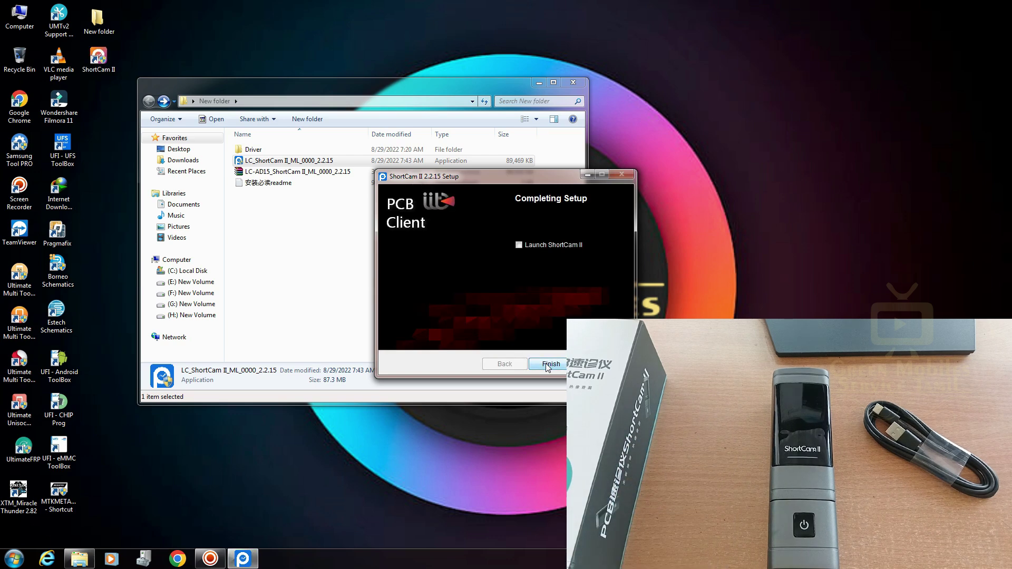
{"action": "left_click", "coordinate": [548, 365]}
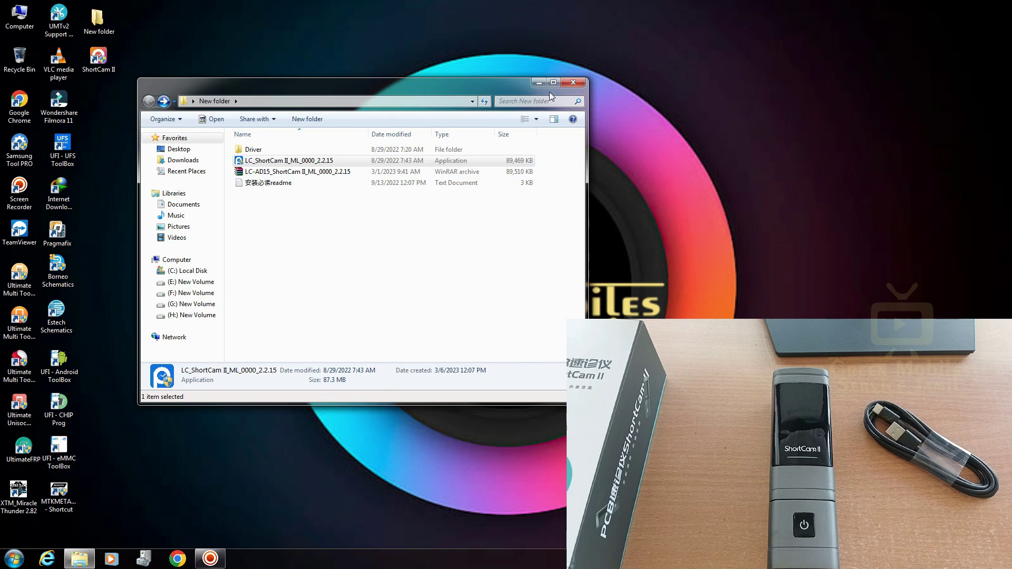
Step: Close the folder window and launch ShortCam II from the desktop
{"action": "left_click", "coordinate": [573, 83]}
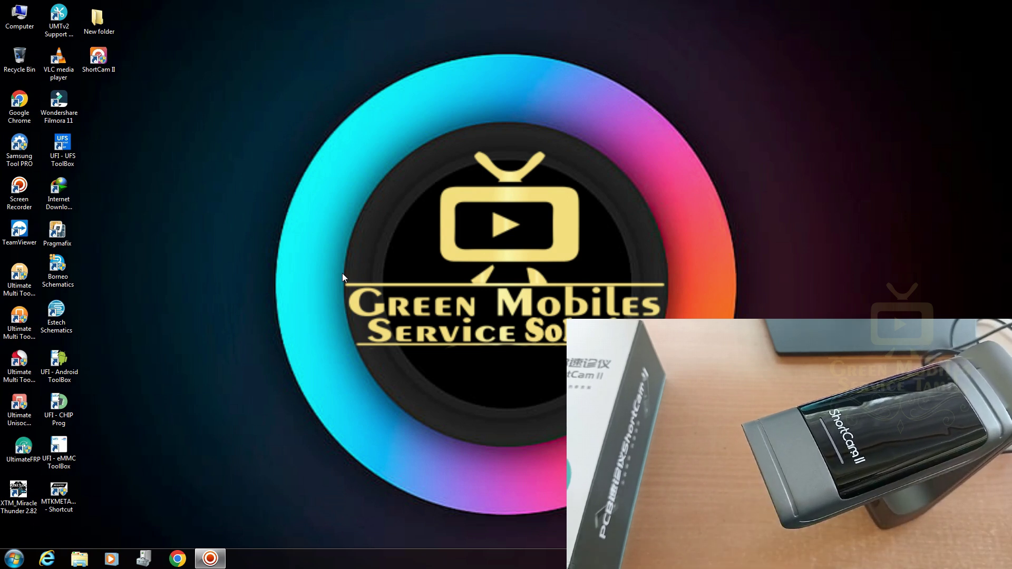
{"action": "double_click", "coordinate": [106, 61]}
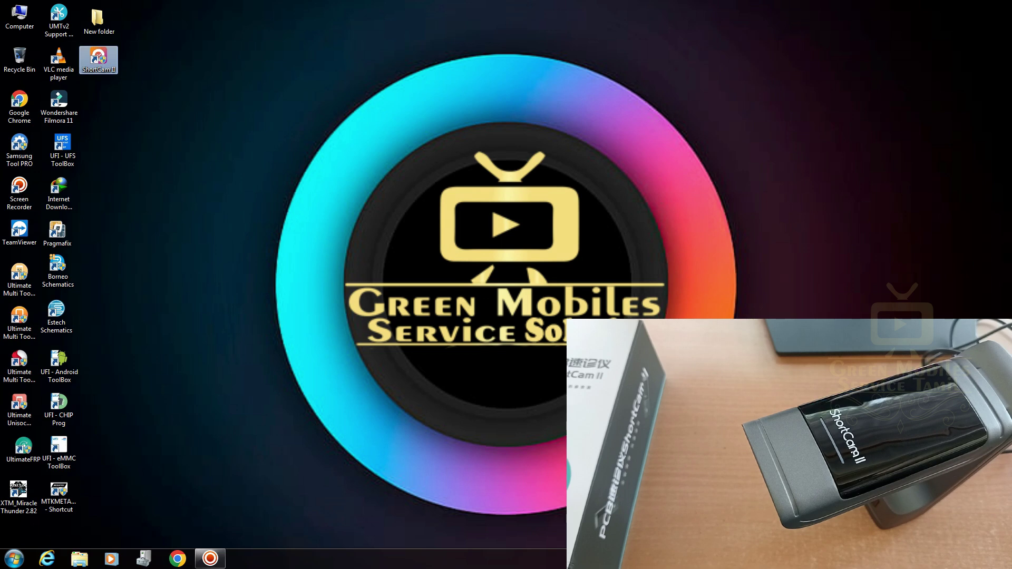
{"action": "left_click", "coordinate": [561, 300]}
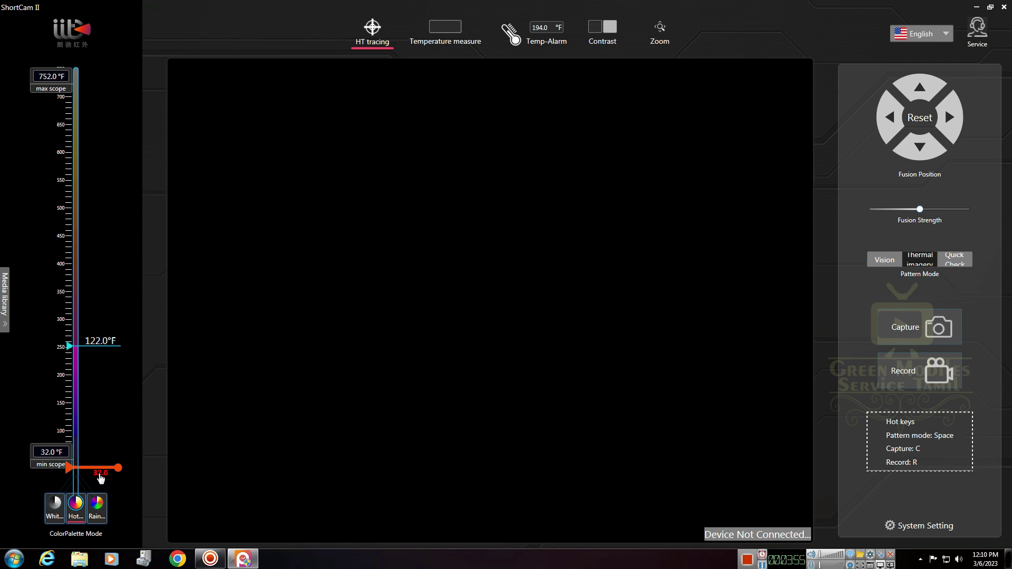
Step: Try each of the three color palettes and set the rainbow palette as the ColorPalette Mode
{"action": "left_click", "coordinate": [98, 507]}
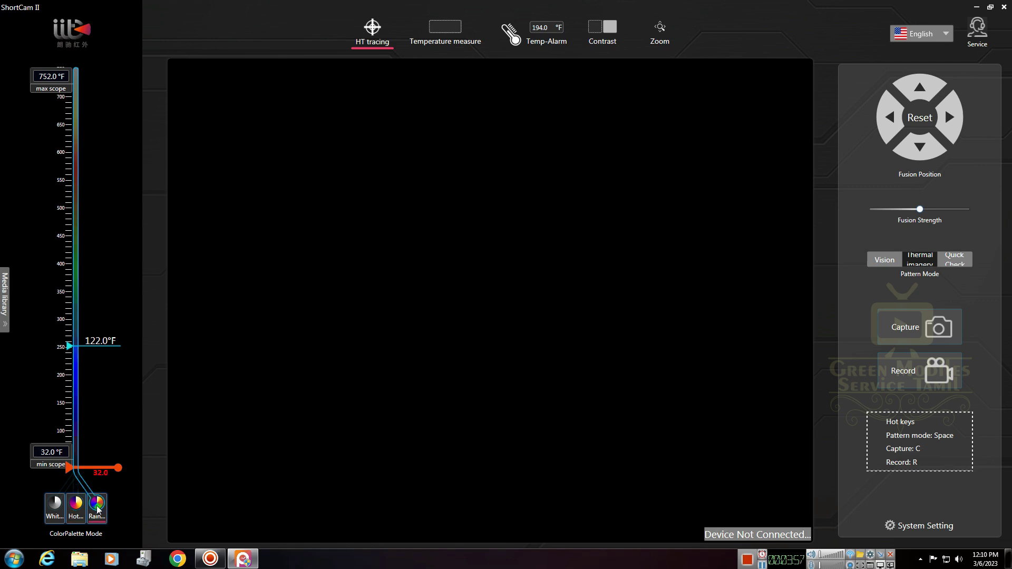
{"action": "left_click", "coordinate": [76, 509]}
{"action": "left_click", "coordinate": [50, 511]}
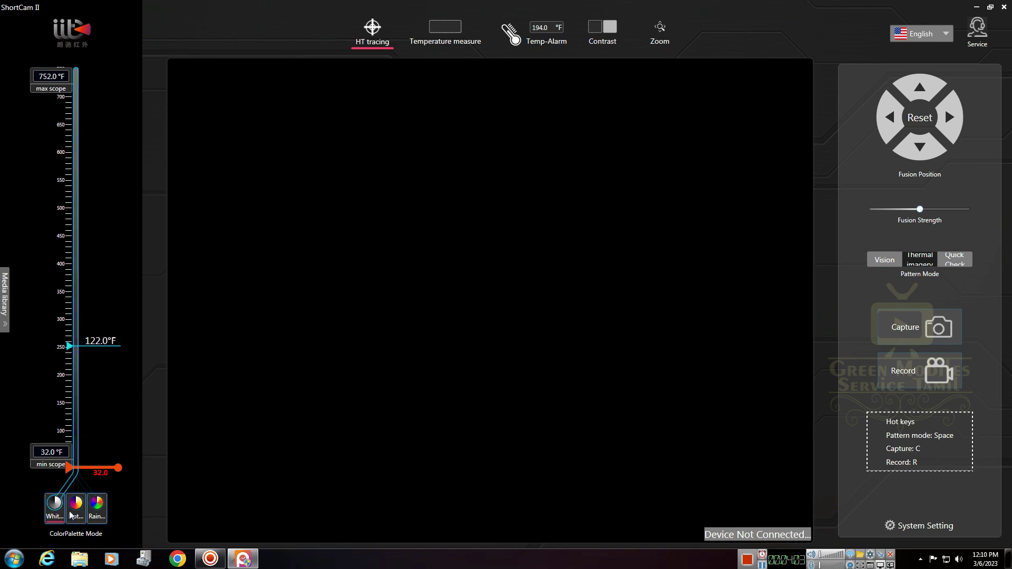
{"action": "left_click", "coordinate": [75, 514]}
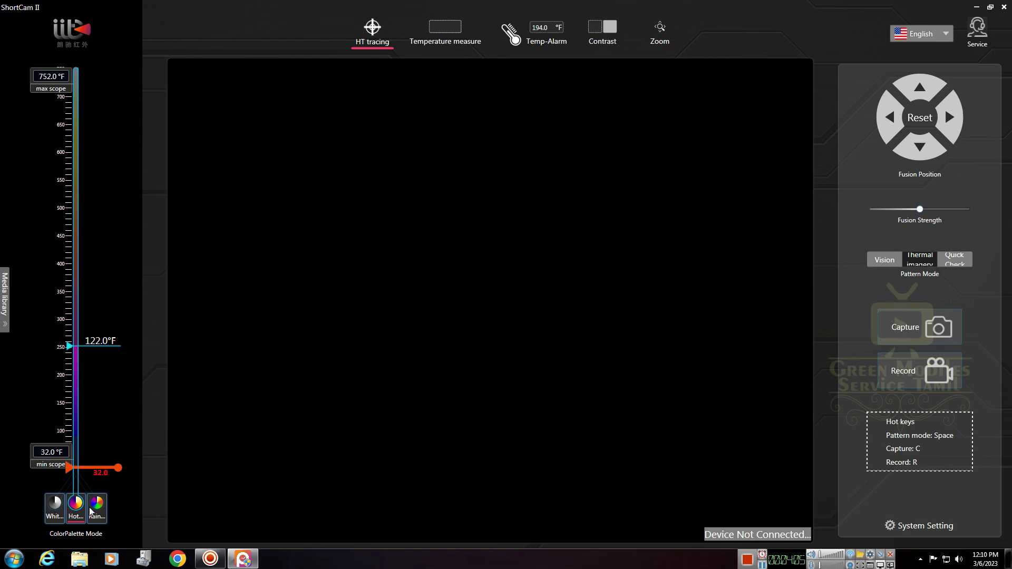
{"action": "left_click", "coordinate": [92, 510]}
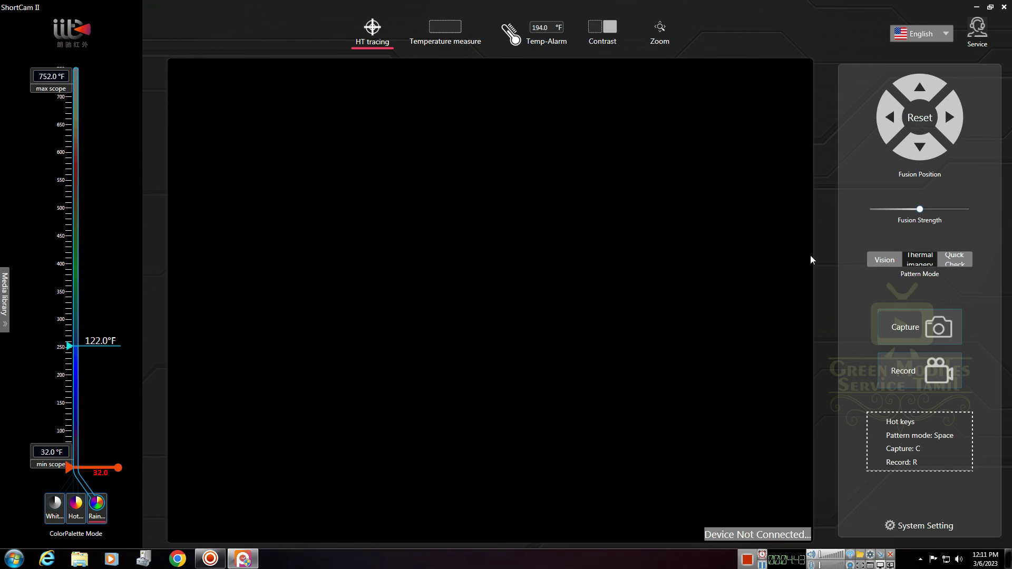
Step: View the available interface languages, leaving English selected
{"action": "left_click", "coordinate": [946, 33]}
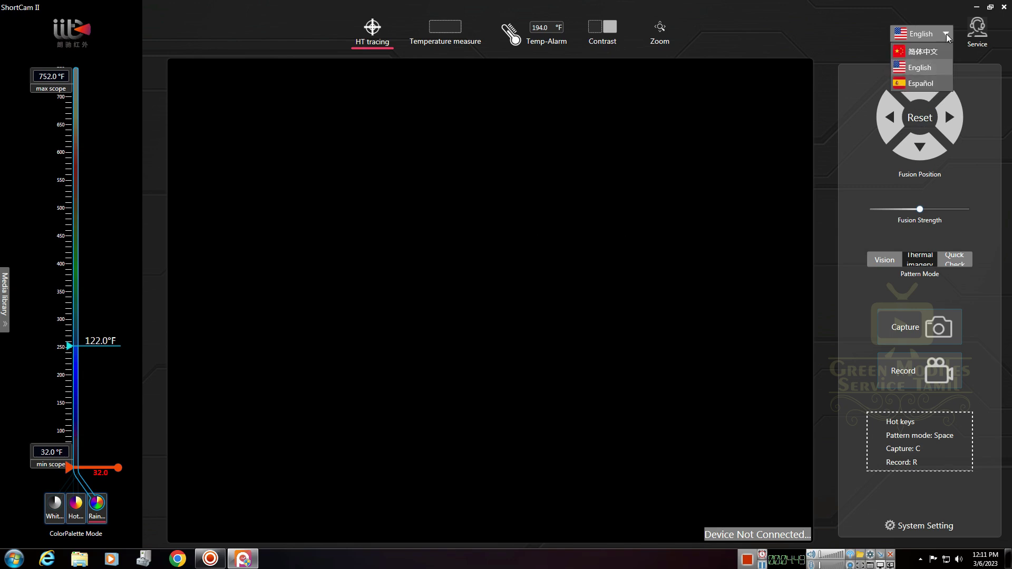
{"action": "left_click", "coordinate": [946, 34]}
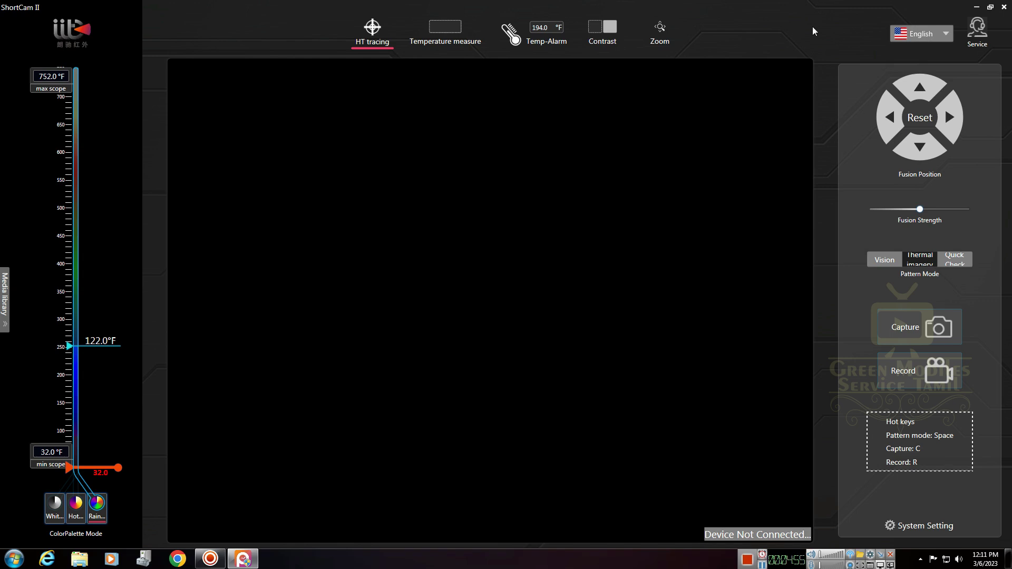
Step: Try the Thermal imagery and Quick Check pattern modes and set the Pattern Mode to Vision
{"action": "left_click", "coordinate": [884, 261]}
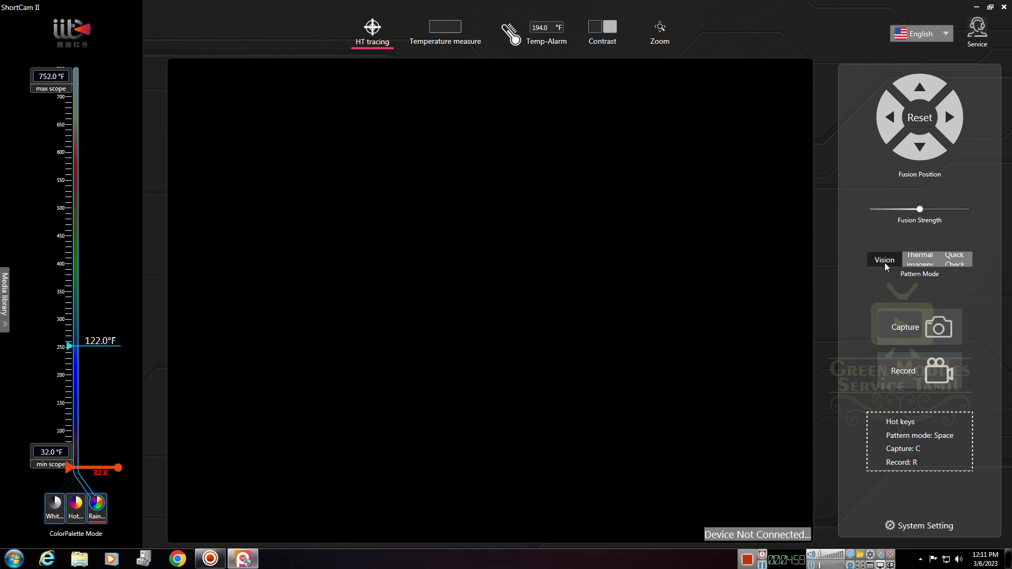
{"action": "left_click", "coordinate": [916, 265]}
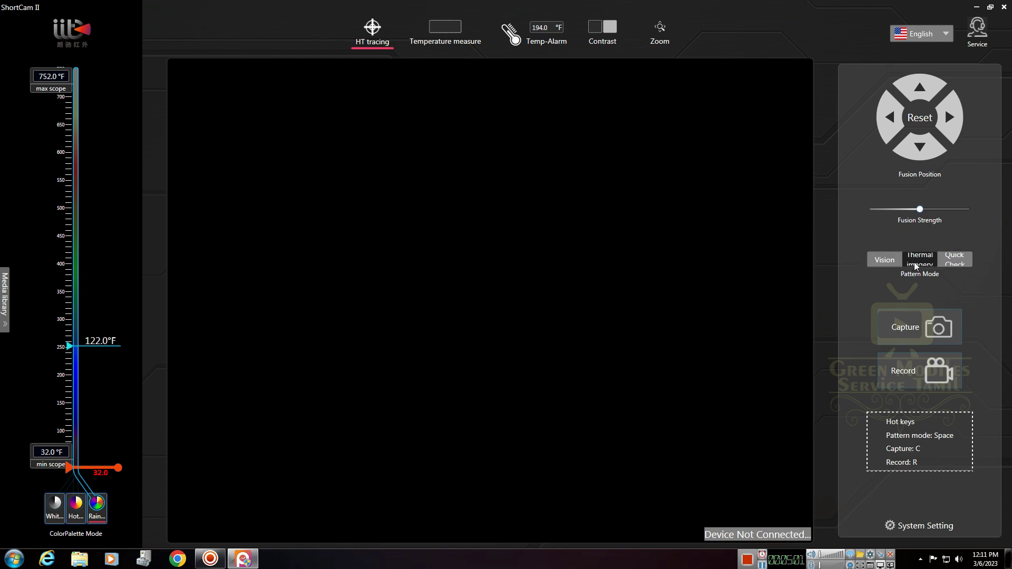
{"action": "left_click", "coordinate": [957, 264]}
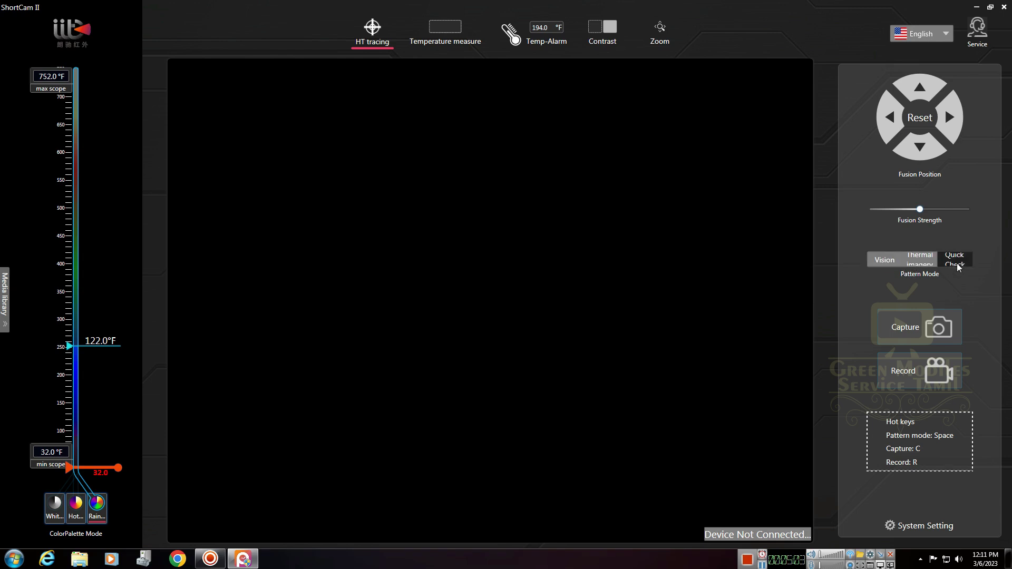
{"action": "left_click", "coordinate": [918, 262]}
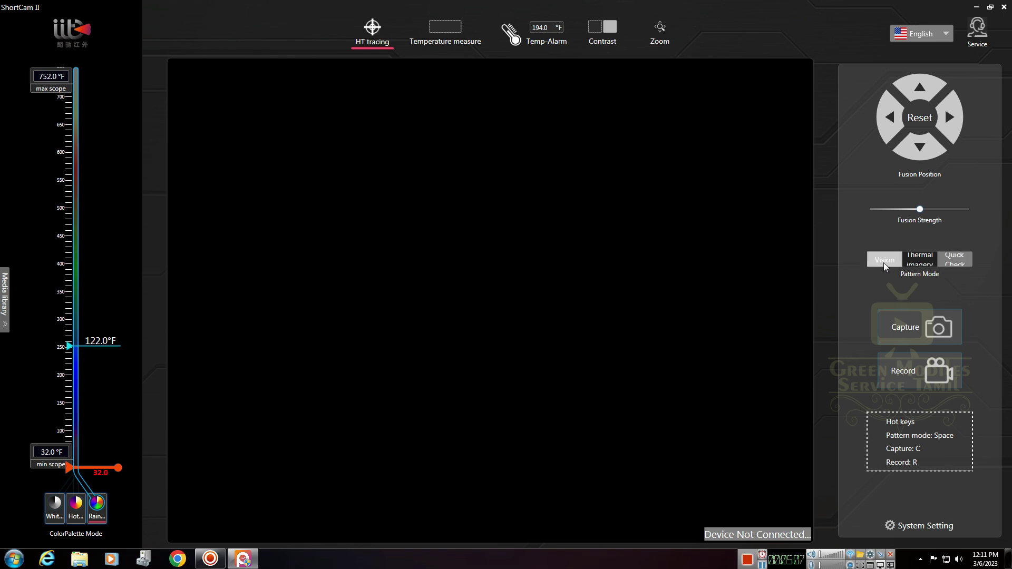
{"action": "left_click", "coordinate": [883, 262]}
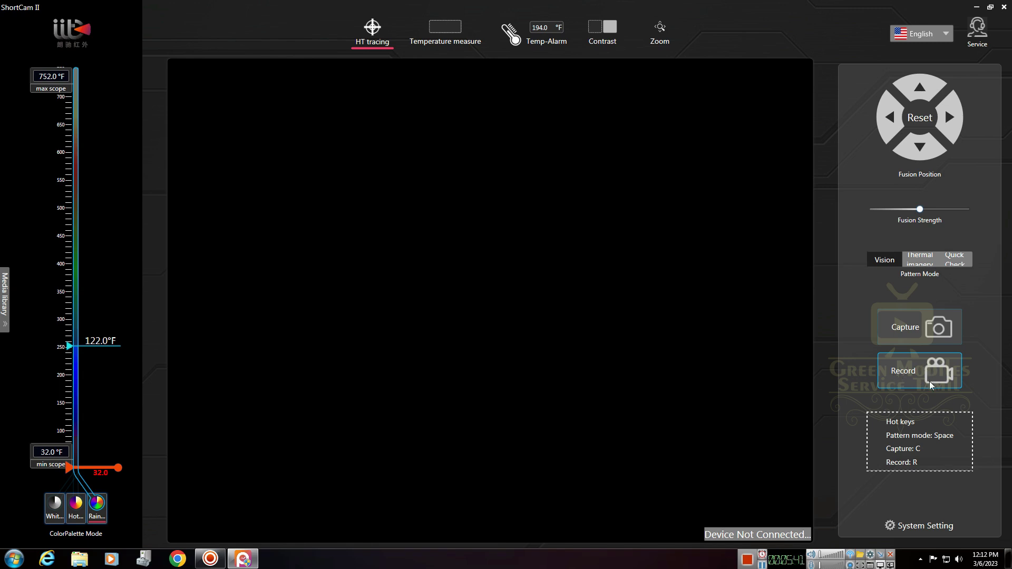
Step: View the temperature unit and local data storage options in System Setting, then close it
{"action": "left_click", "coordinate": [912, 527]}
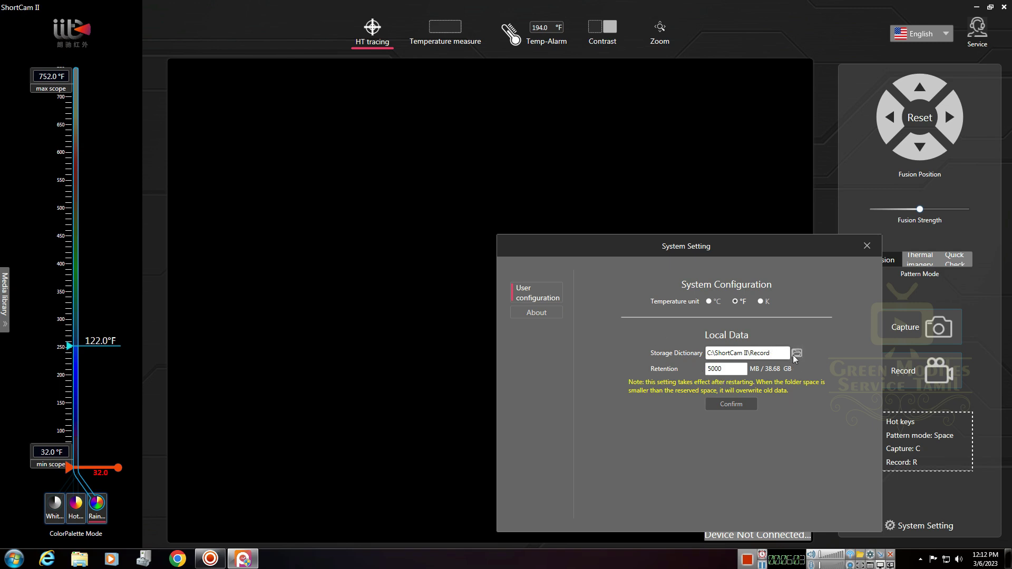
{"action": "left_click", "coordinate": [867, 246]}
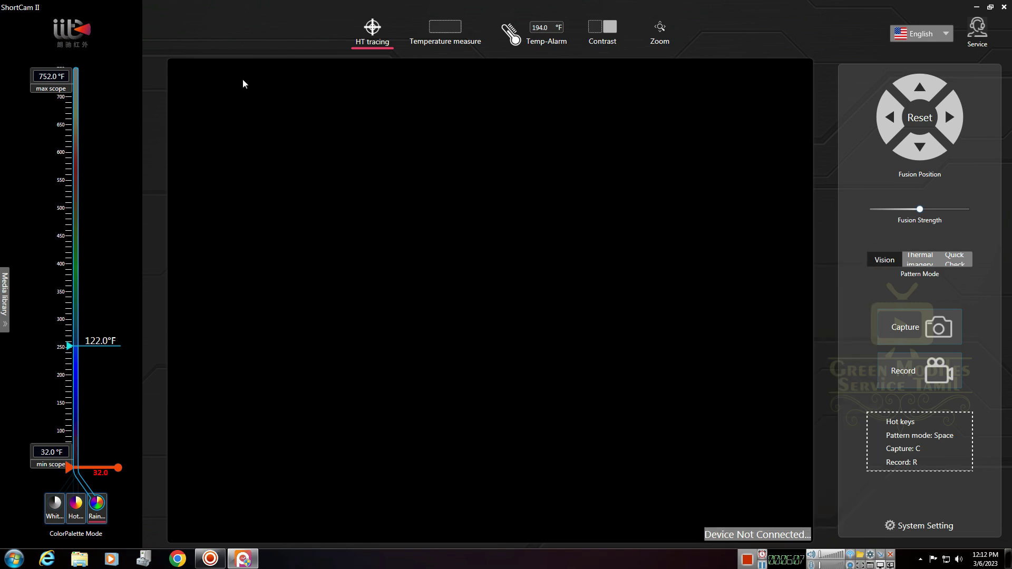
Step: Switch from HT tracing to Temperature measure
{"action": "left_click", "coordinate": [375, 31]}
{"action": "left_click", "coordinate": [451, 30]}
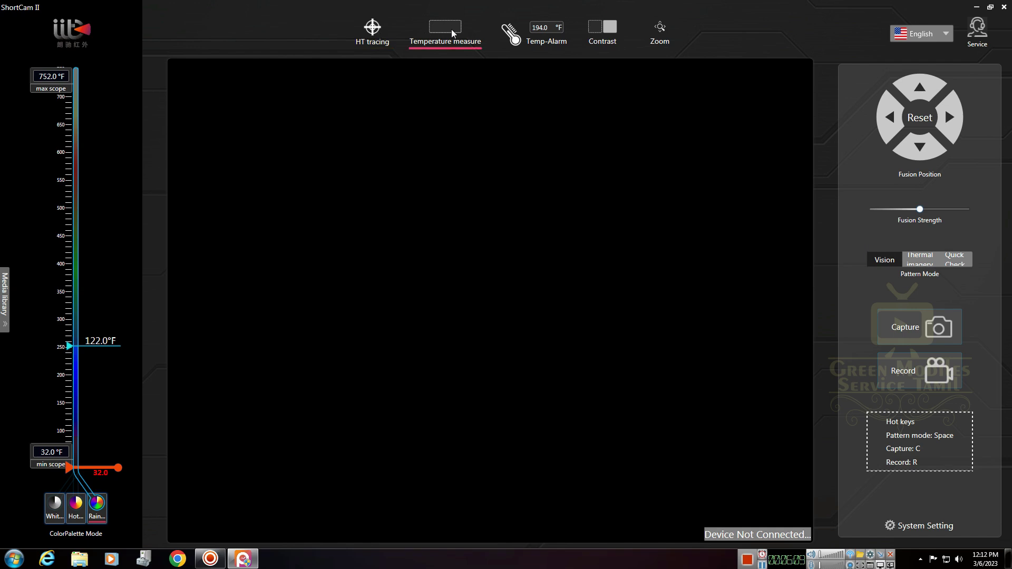
Step: Toggle the Contrast view to examine its side-by-side comparison layout, and leave it turned off
{"action": "left_click", "coordinate": [599, 29]}
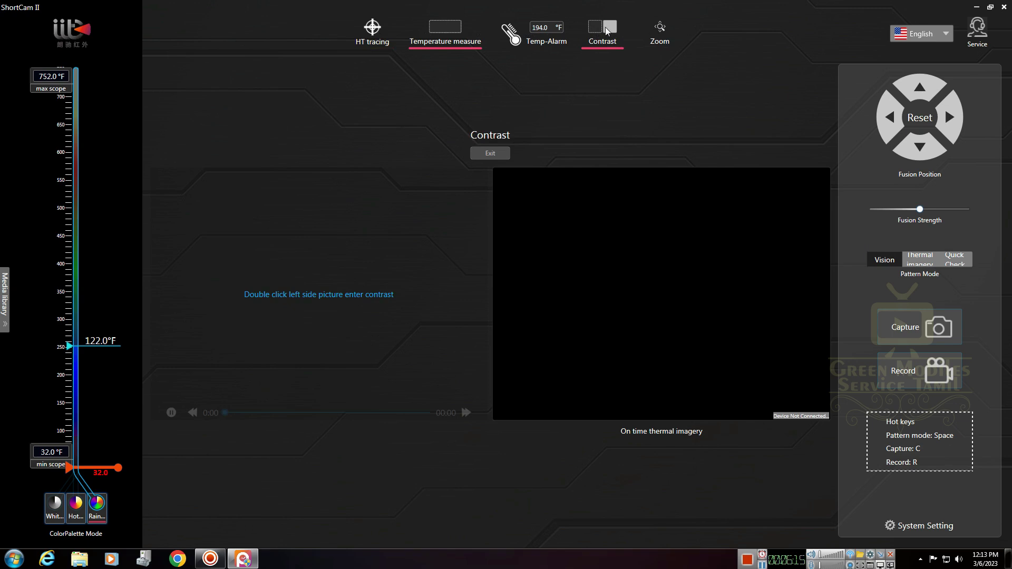
{"action": "left_click", "coordinate": [597, 27]}
{"action": "left_click", "coordinate": [609, 28]}
{"action": "left_click", "coordinate": [599, 30]}
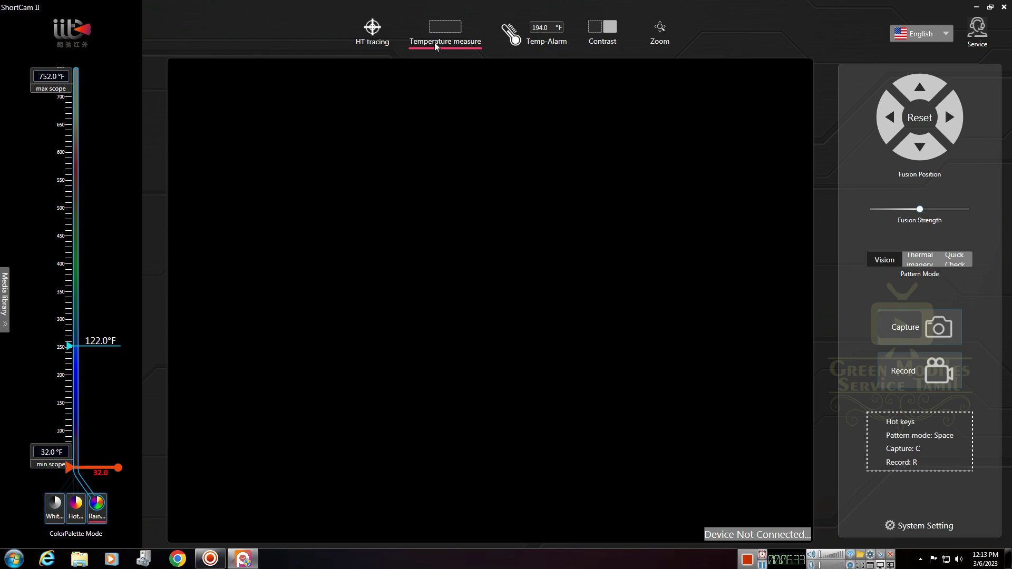